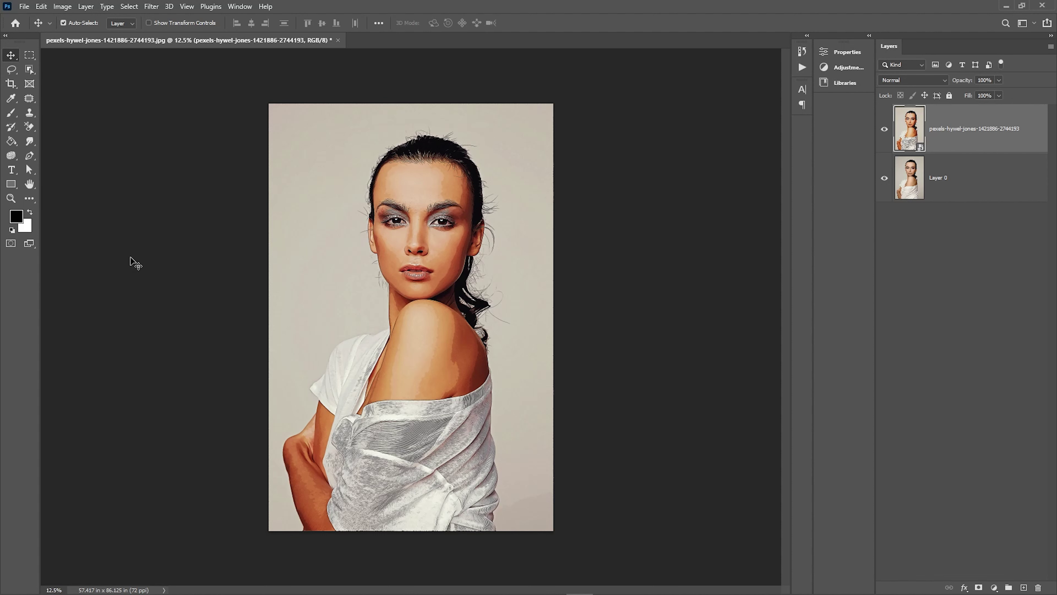
# - Toggle the filtered top layer off and on to compare with the original, leaving it hidden
pyautogui.click(883, 128)
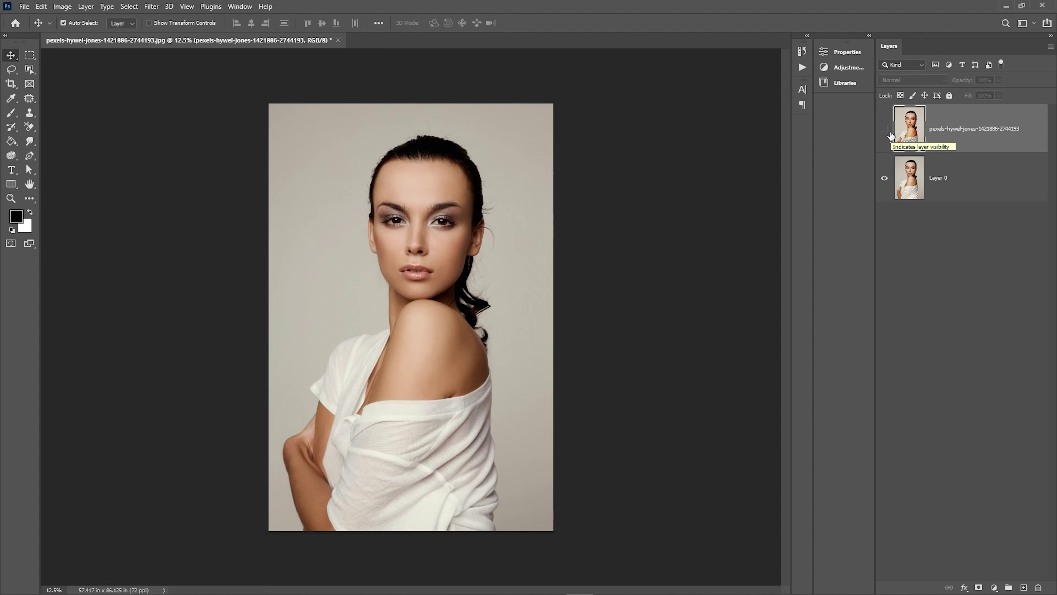
pyautogui.click(884, 130)
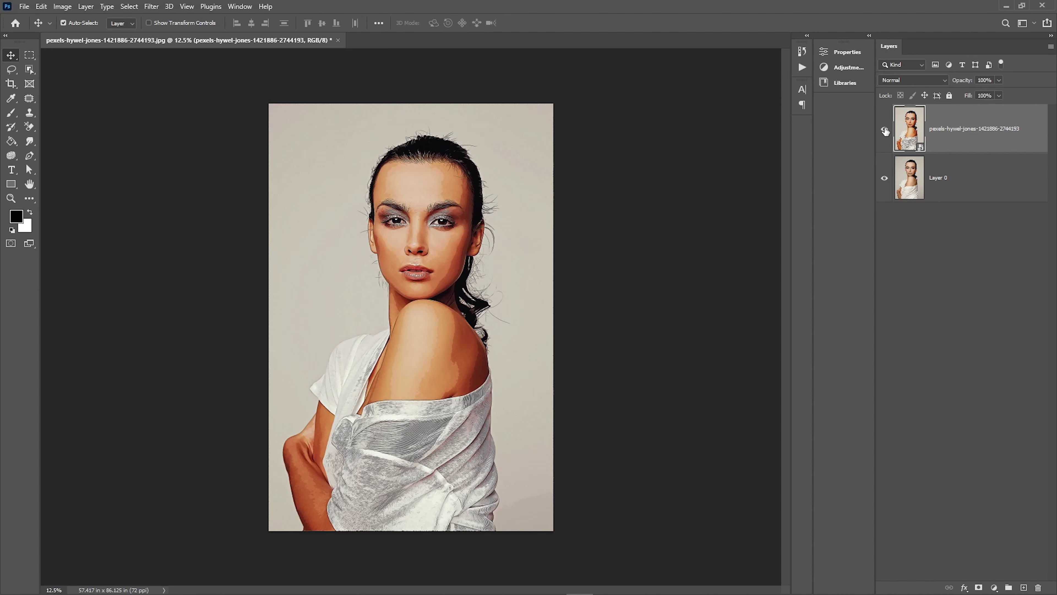
pyautogui.click(885, 132)
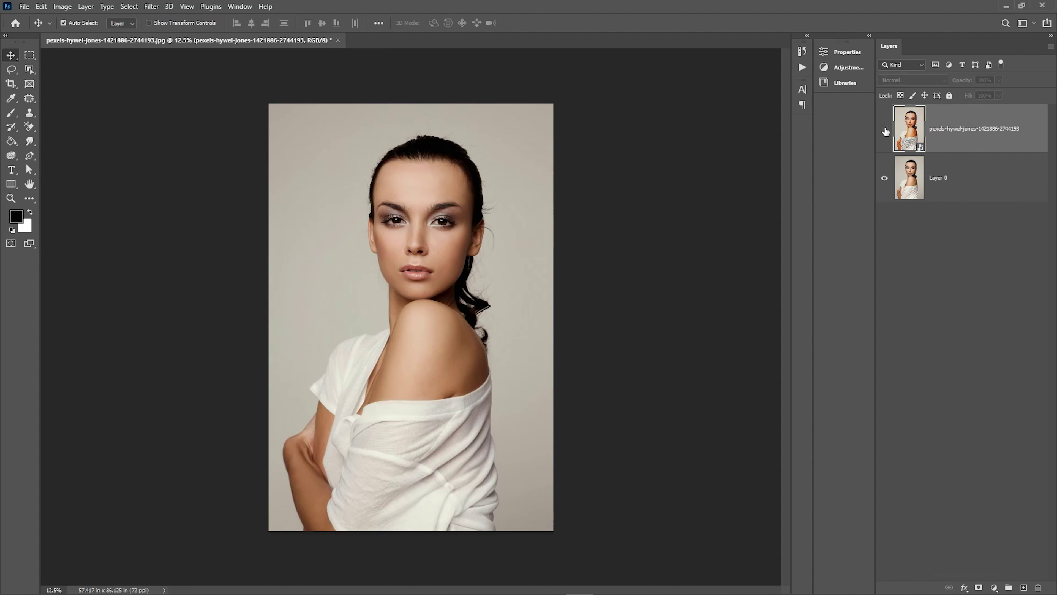
pyautogui.click(884, 132)
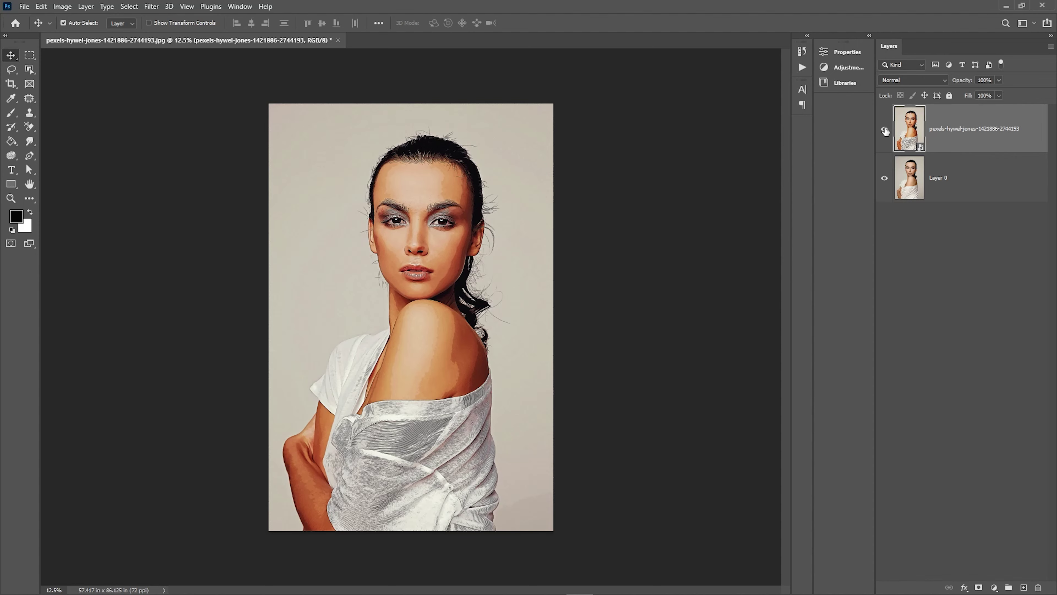
pyautogui.click(885, 130)
# - Inspect the CartooNIJI Photoshop Action folder in File Explorer, then return to Photoshop
pyautogui.click(1006, 7)
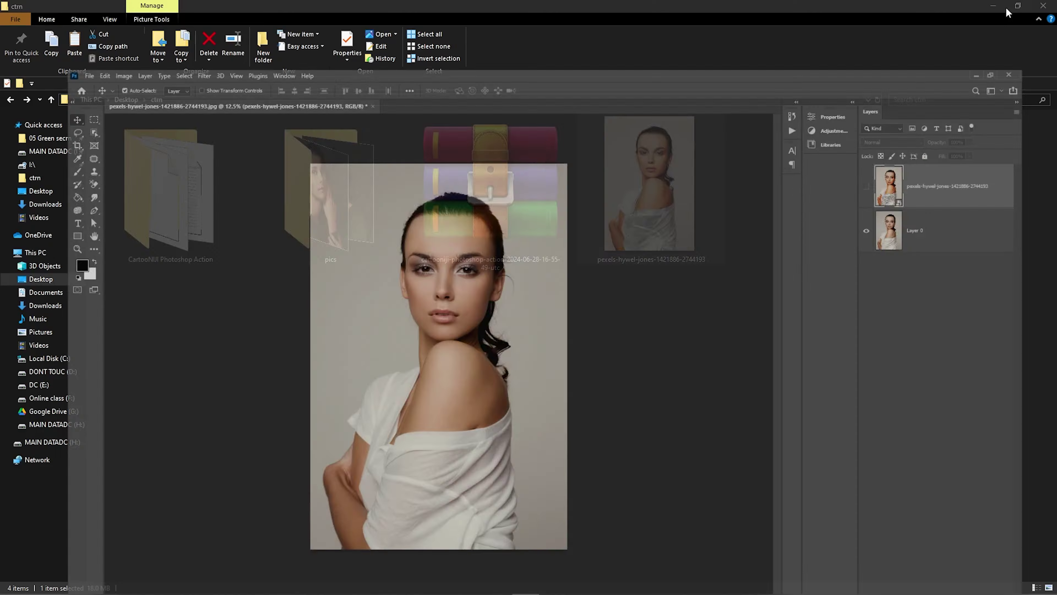
pyautogui.doubleClick(152, 219)
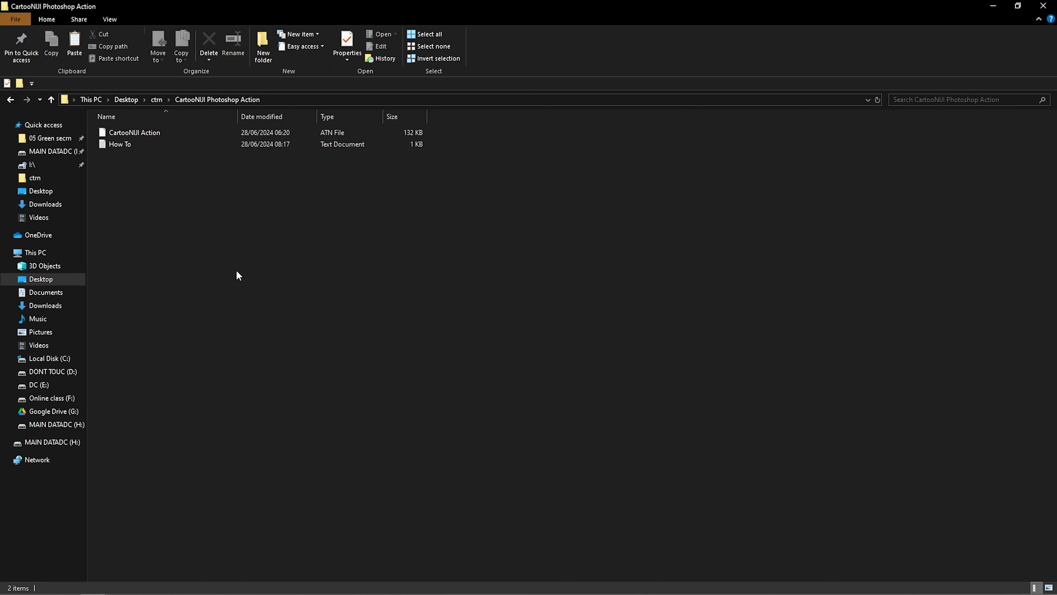
pyautogui.click(10, 100)
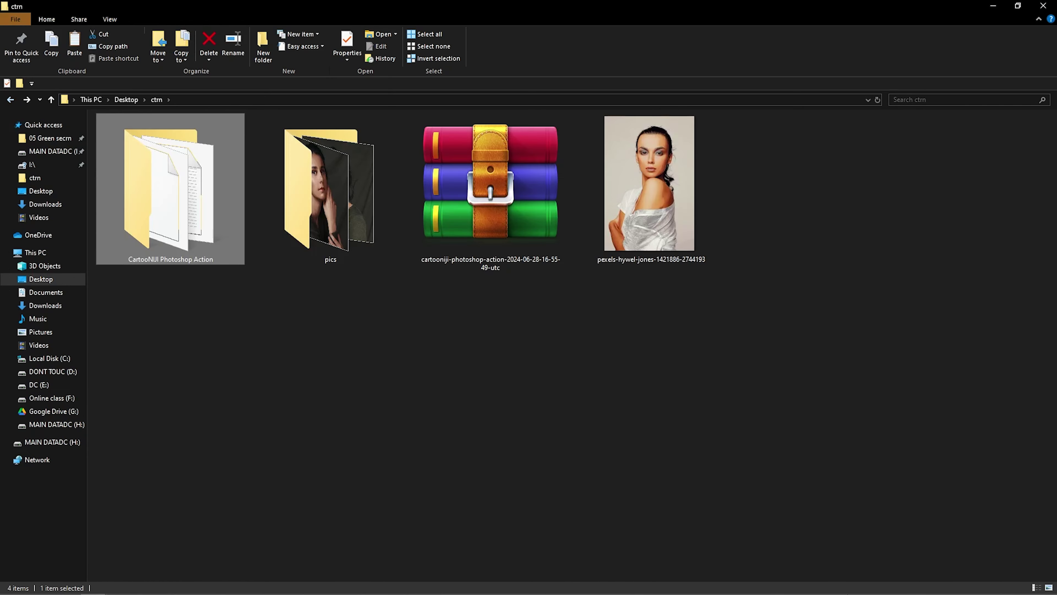
pyautogui.click(580, 583)
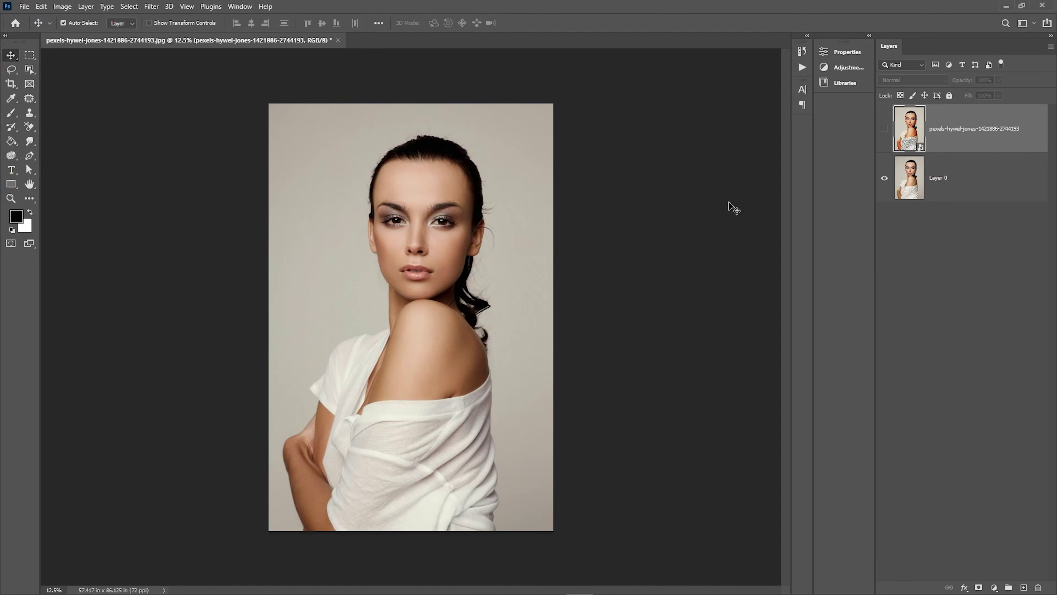
# - Load CartooNJI Action.atn into the Actions panel, then close the Load dialog
pyautogui.hotkey('alt', 'F9')
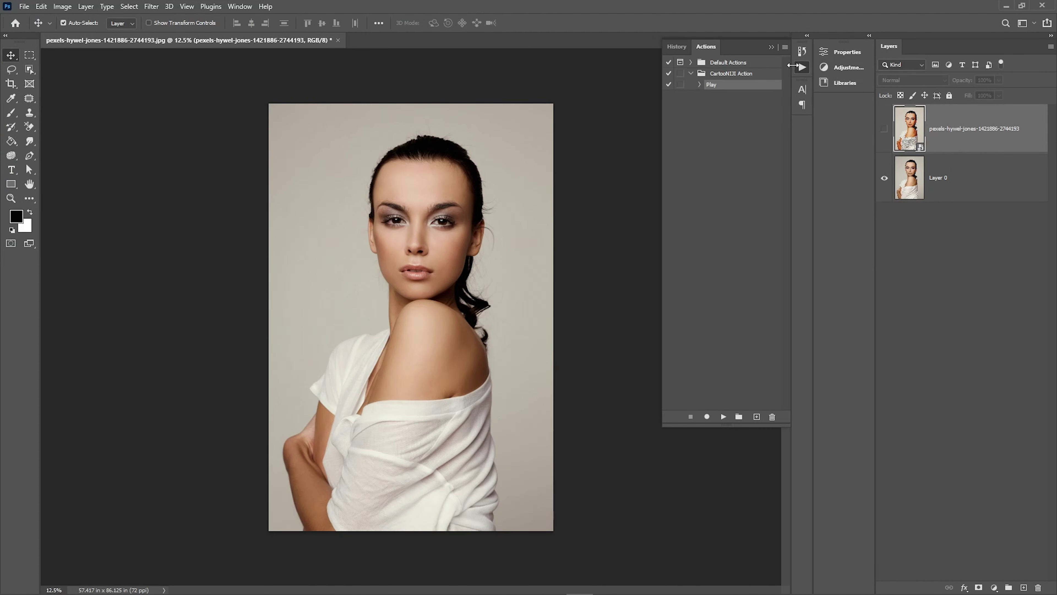
pyautogui.click(806, 68)
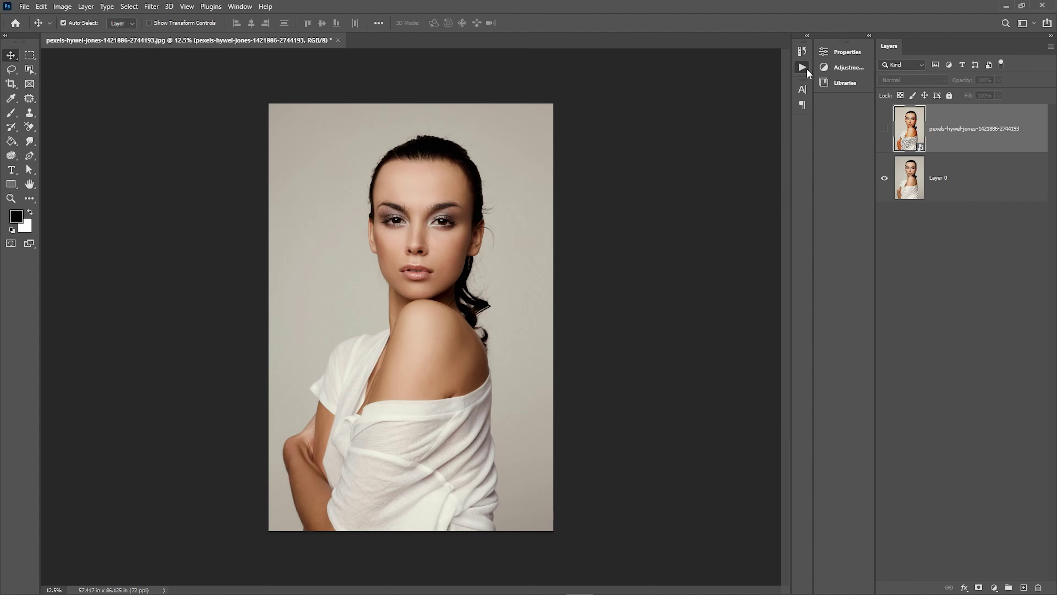
pyautogui.click(806, 68)
pyautogui.write('Play')
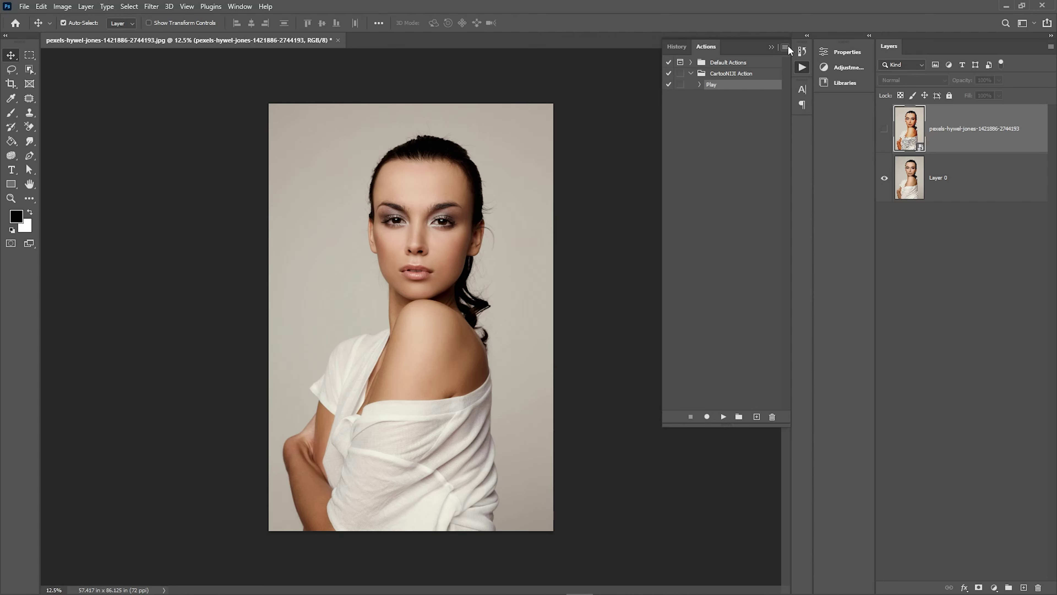
pyautogui.click(787, 45)
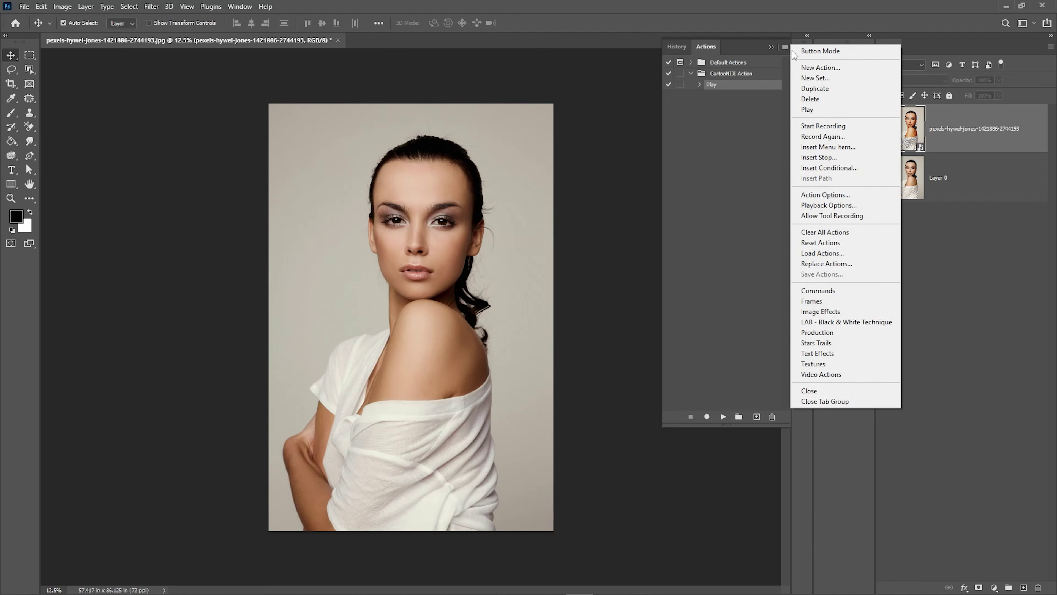
pyautogui.click(846, 255)
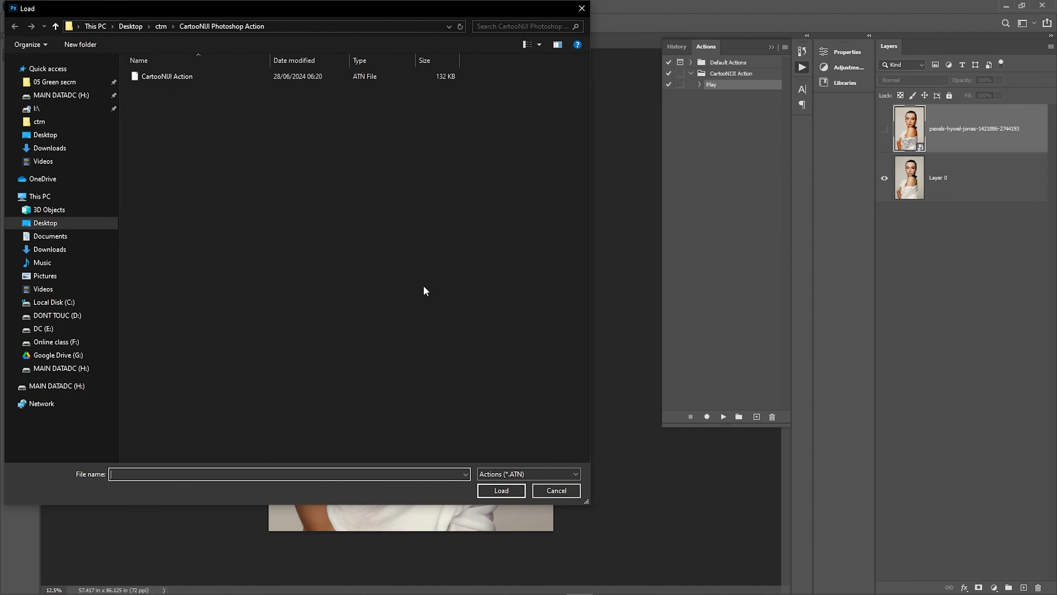
pyautogui.click(557, 490)
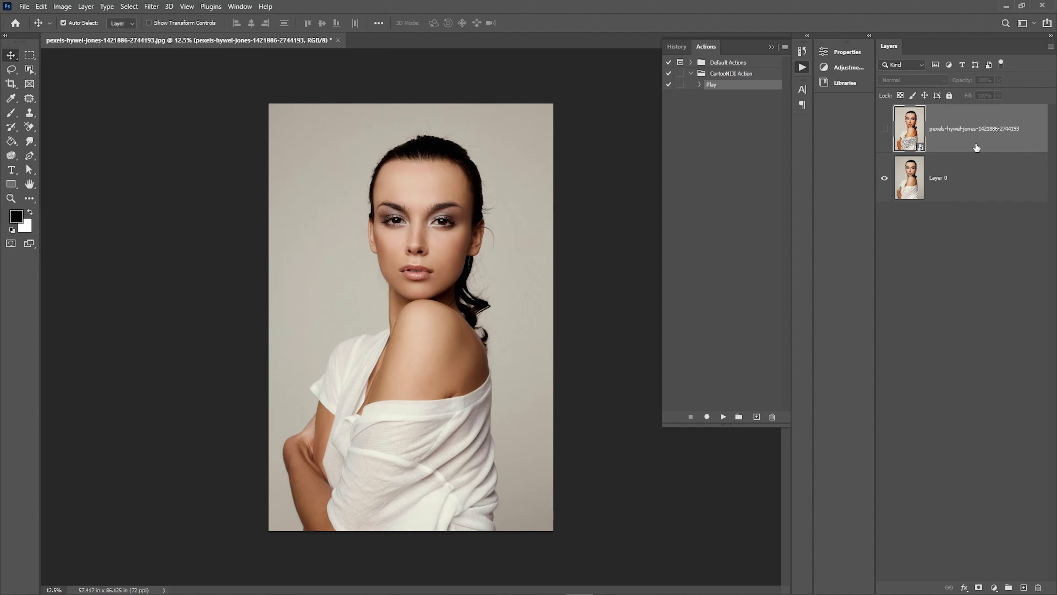
# - Delete the hidden duplicate photo layer so only Layer 0 remains
pyautogui.press('Delete')
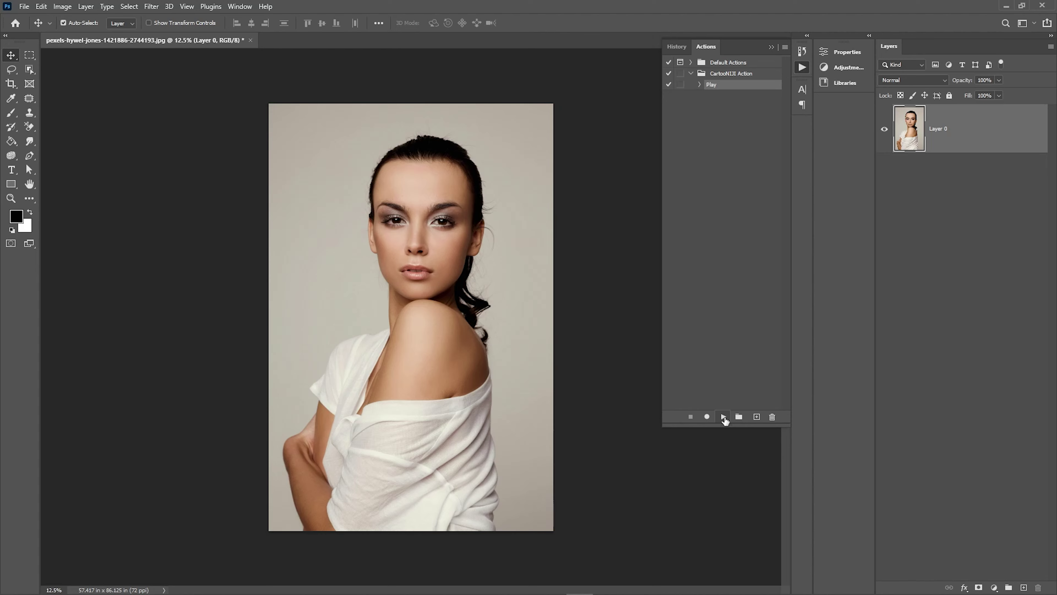
# - Run the CartooNJI Play action on Layer 0 to cartoonize the portrait
pyautogui.click(724, 416)
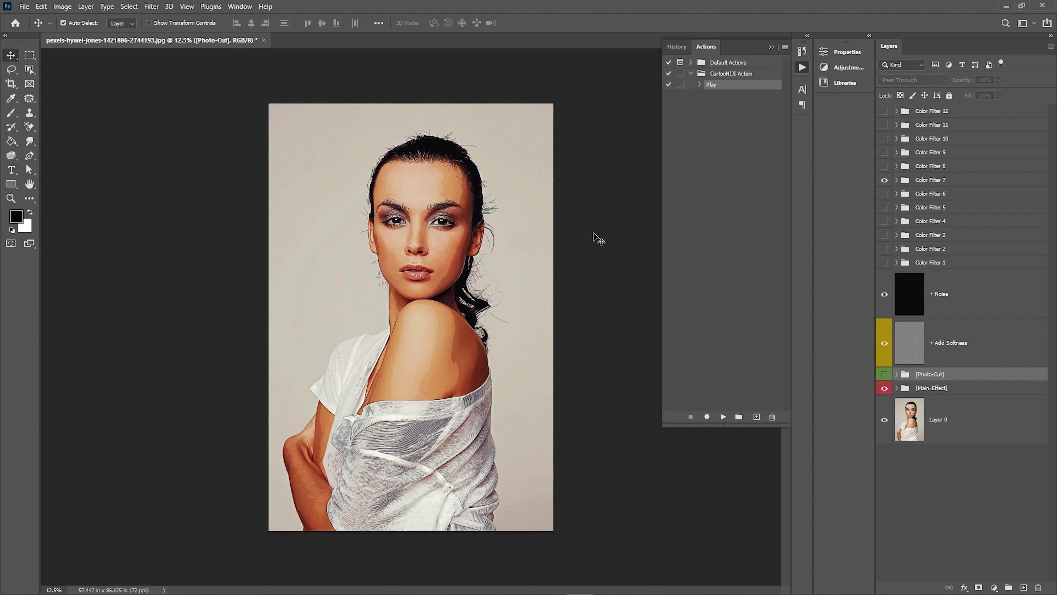
# - Hide Add Softness, compare Main-Effect on and off, and inspect the Main-Effect group's layers
pyautogui.click(884, 343)
pyautogui.click(885, 388)
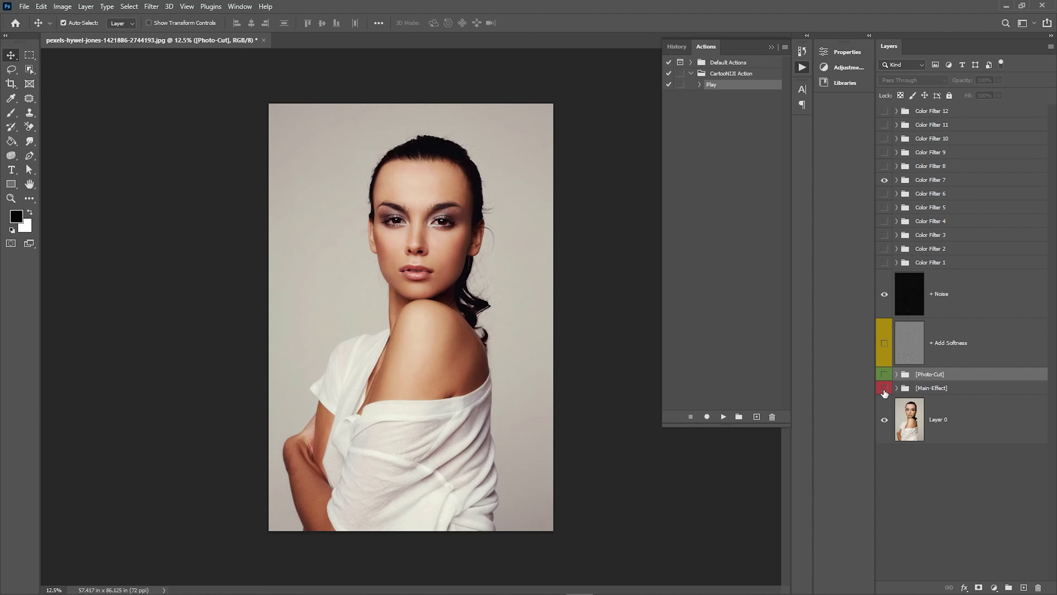
pyautogui.click(884, 389)
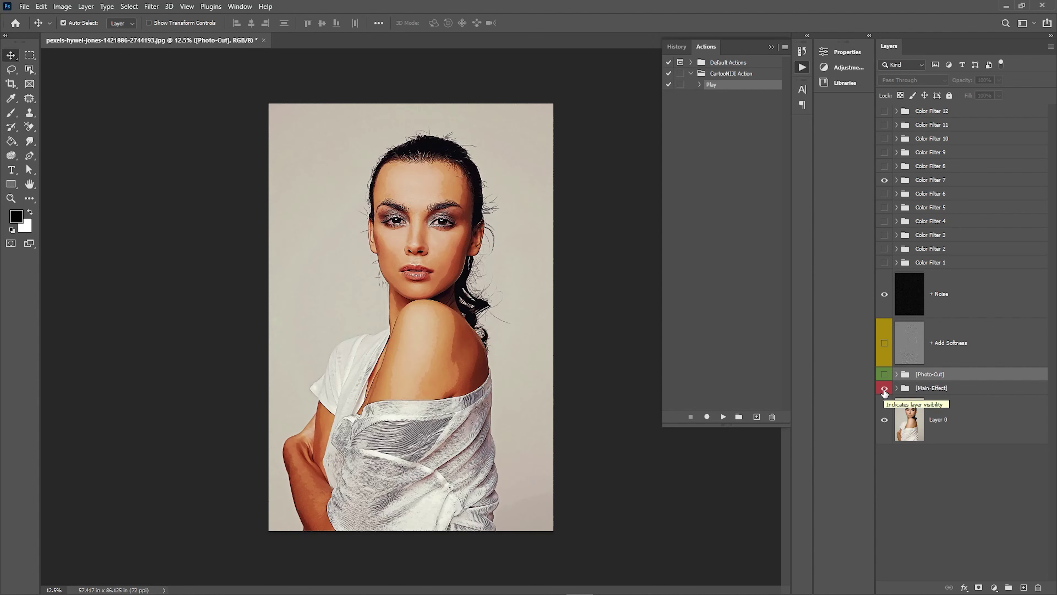
pyautogui.click(896, 388)
pyautogui.scroll(-1, 909, 465)
pyautogui.scroll(-5, 909, 465)
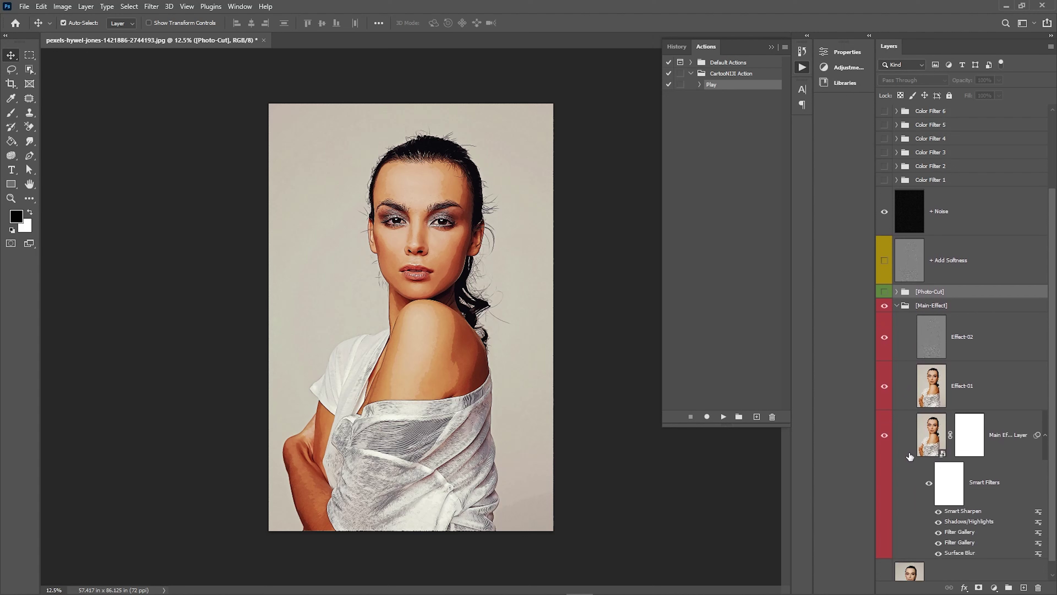
pyautogui.scroll(6, 940, 466)
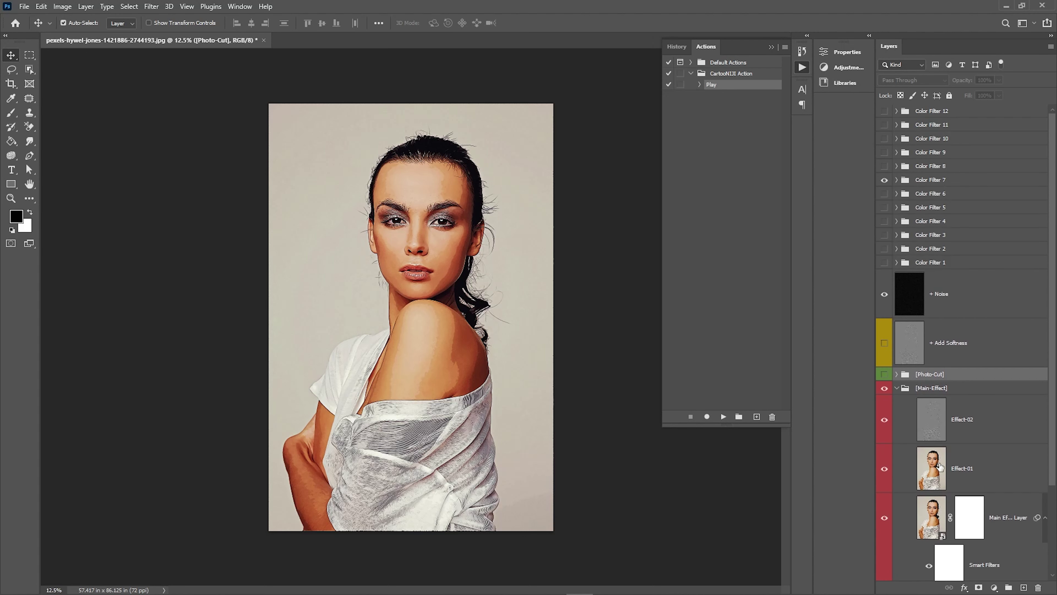
pyautogui.click(897, 388)
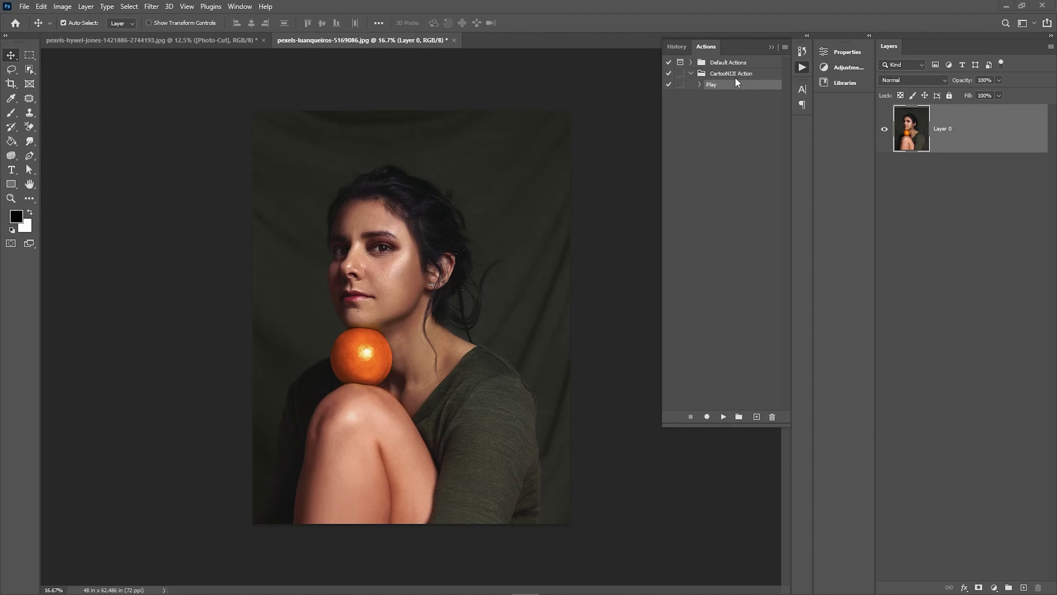
# - Run the CartooNJI Play action on the orange portrait
pyautogui.click(723, 417)
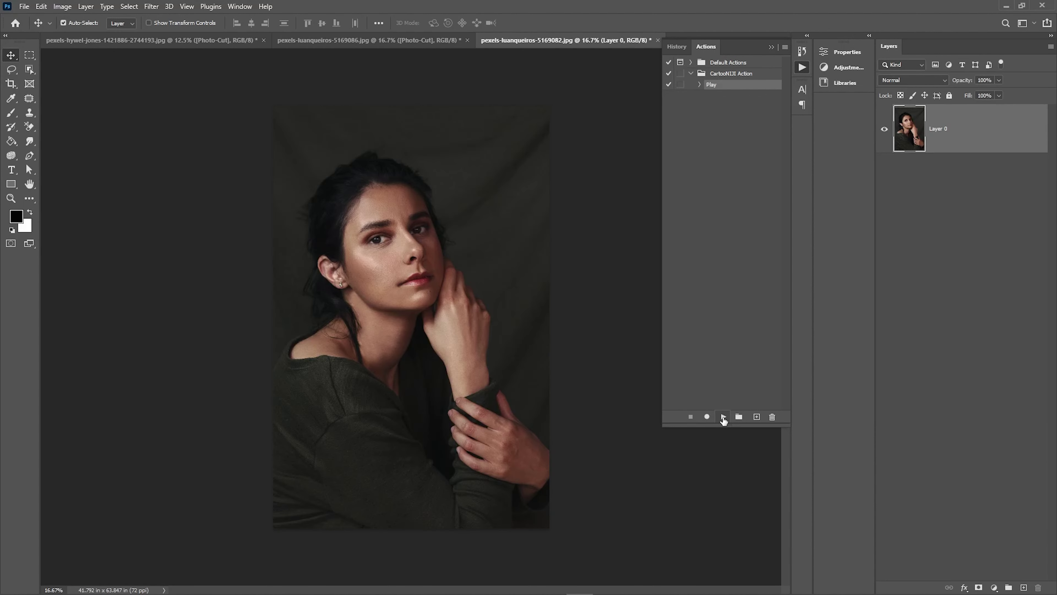
# - Run the CartooNJI Play action on the third portrait, pexels-luanqueiros-5169082.jpg
pyautogui.click(724, 417)
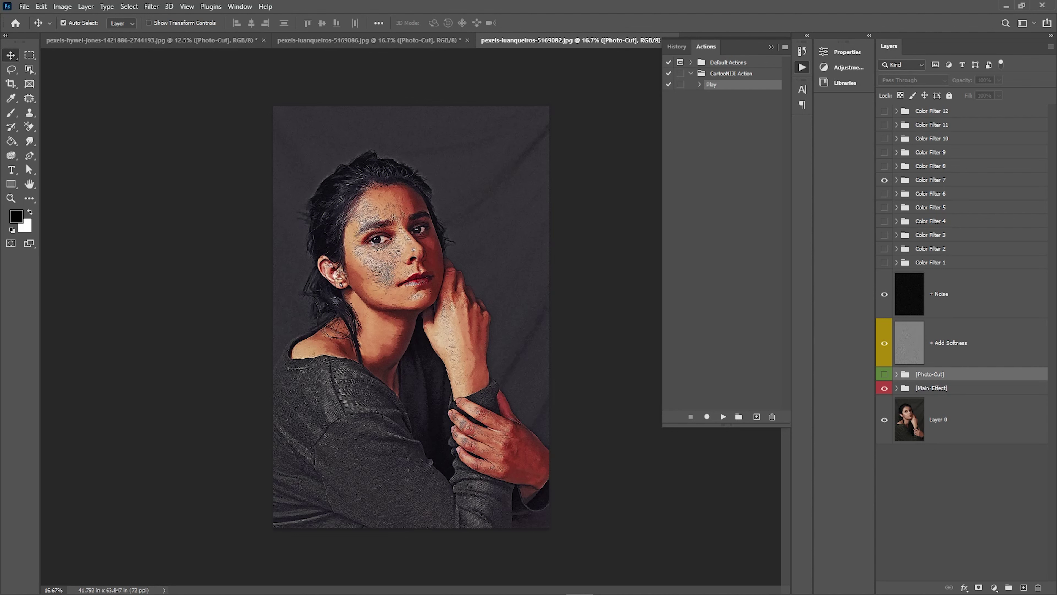
# - Hide the Color Filter 7 group on the third portrait
pyautogui.click(885, 179)
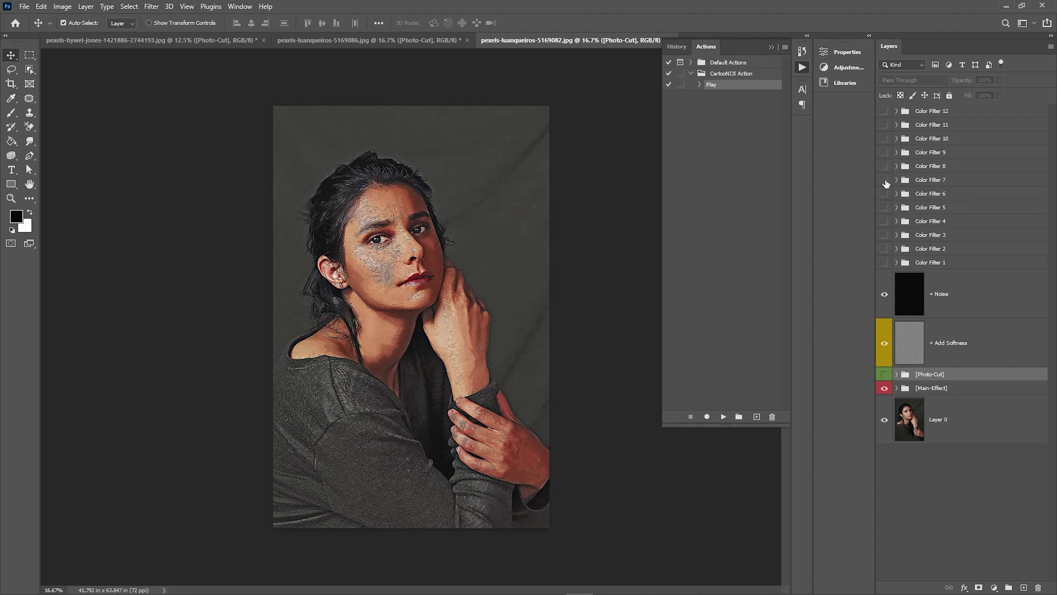